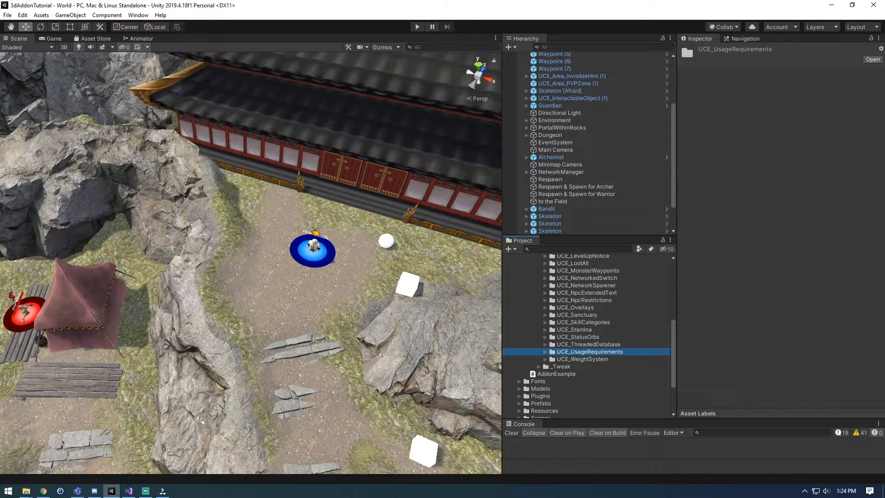
Show the _readme-WeightSystem file from the UCE_WeightSystem folder in File Explorer, and close that folder window after viewing it
left_click(545, 359)
scroll(590, 355, "down", 3)
right_click(594, 353)
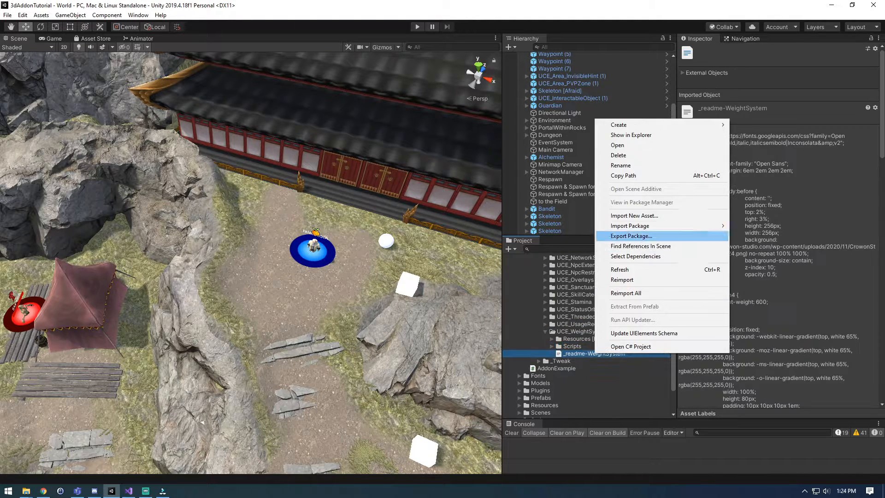
left_click(631, 134)
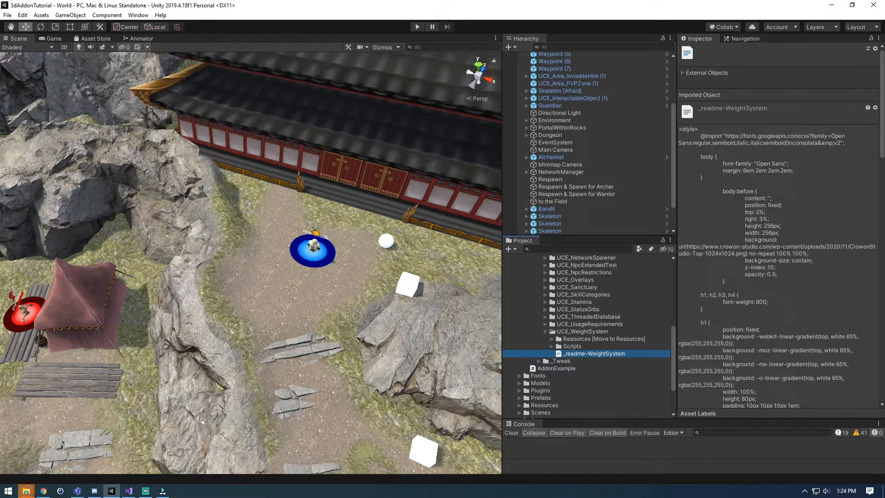
mouse_move(26, 490)
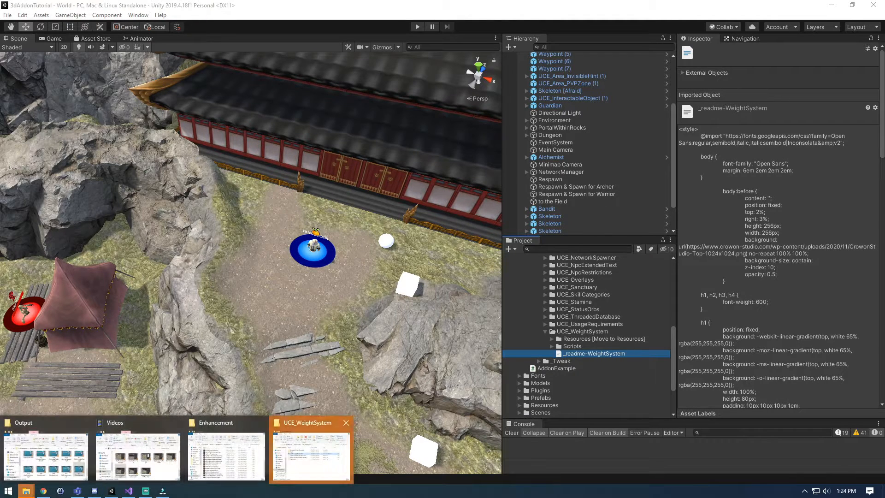
left_click(323, 454)
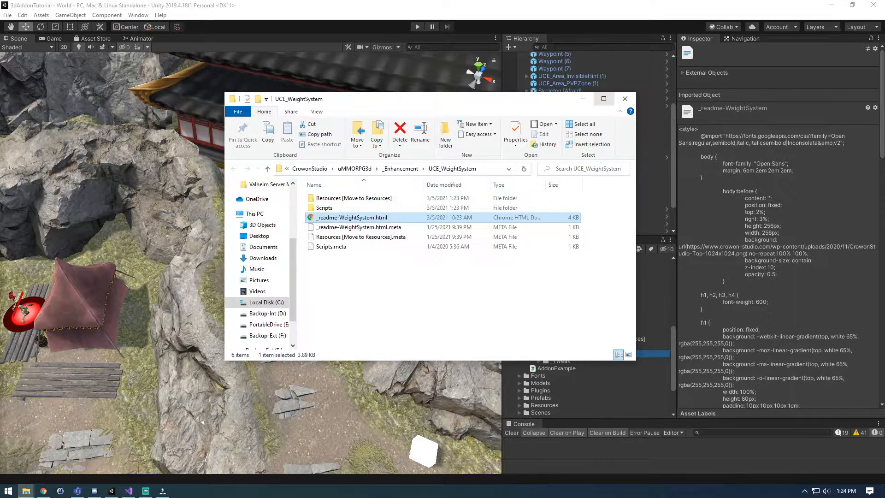
left_click(625, 98)
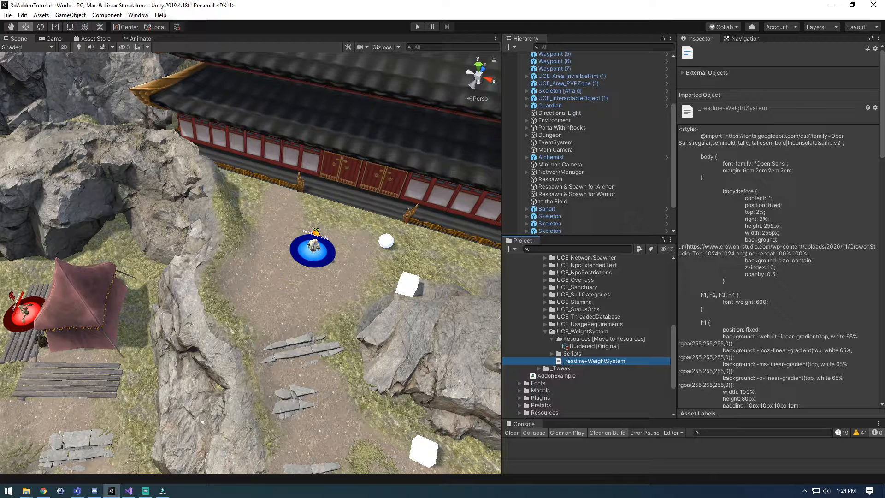
Move the Burdened [Original] asset from the UCE_WeightSystem folder's Resources [Move to Resources] subfolder into the project's main Resources folder
scroll(525, 378, "down", 3)
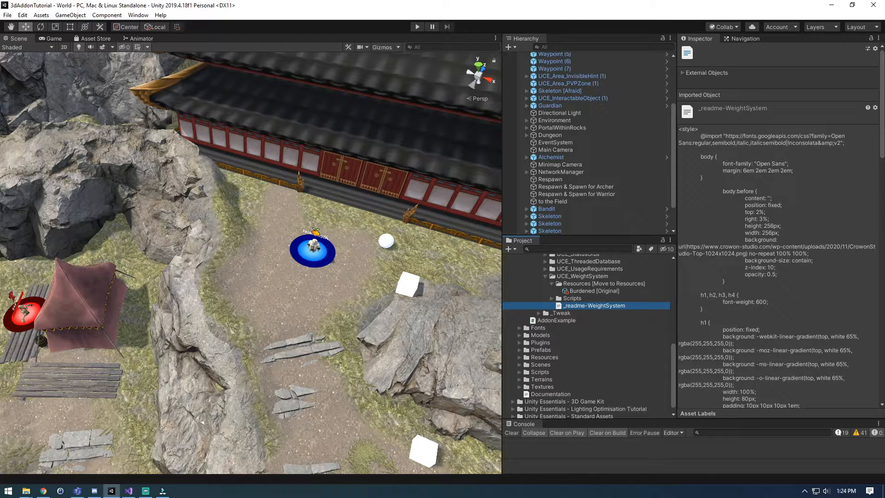
left_click(519, 357)
scroll(521, 358, "down", 1)
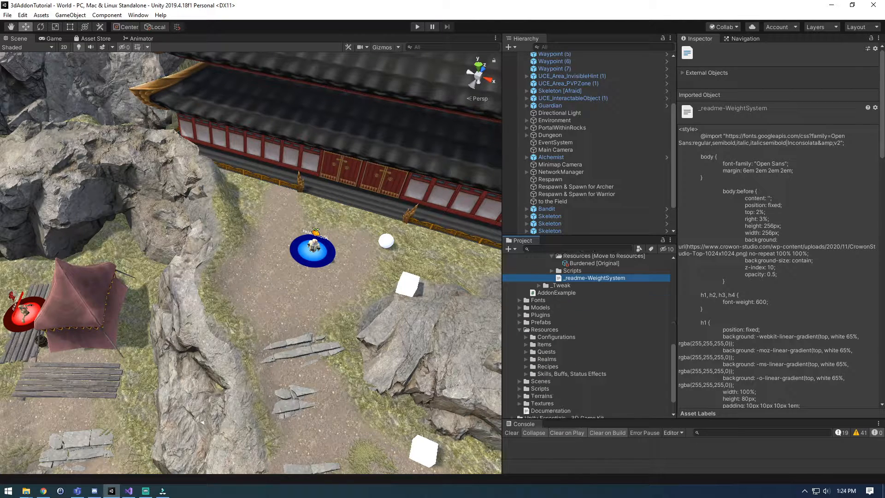
left_click_drag(586, 263, 547, 329)
scroll(526, 315, "up", 1)
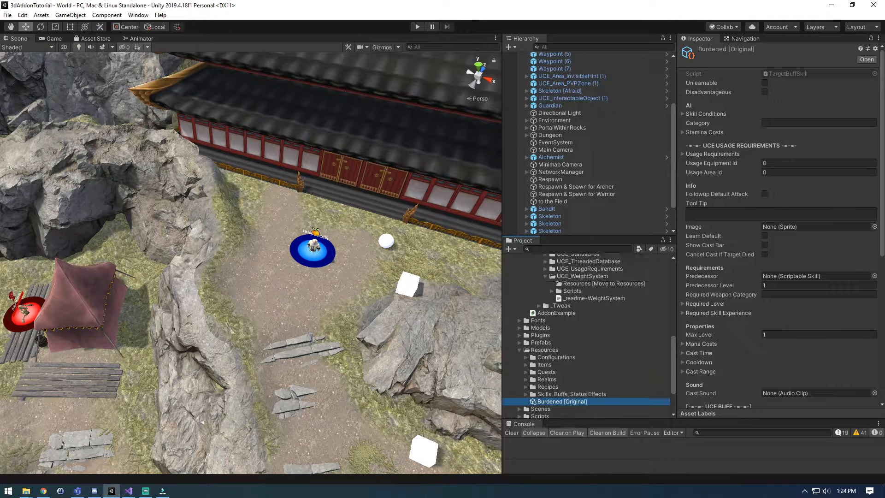
Examine the Burdened [Original] skill's properties and buff settings, including the values under Speed Bonus
scroll(526, 294, "down", 1)
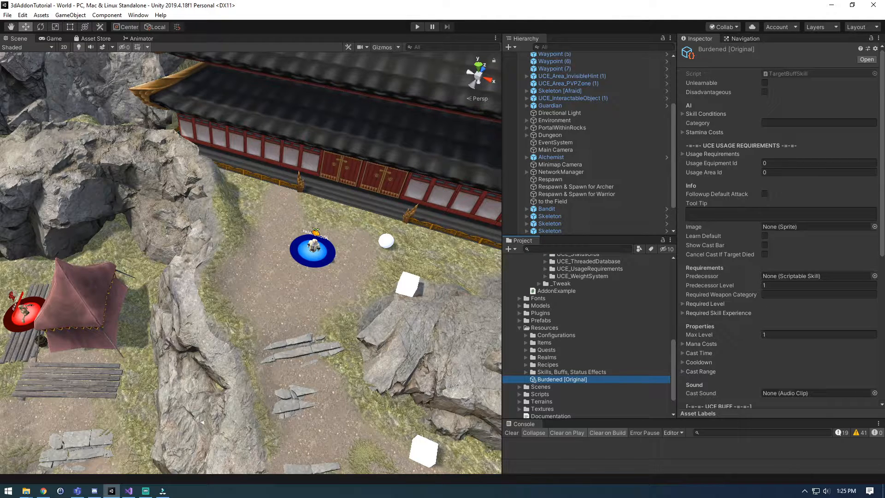
scroll(710, 306, "down", 5)
scroll(710, 305, "down", 3)
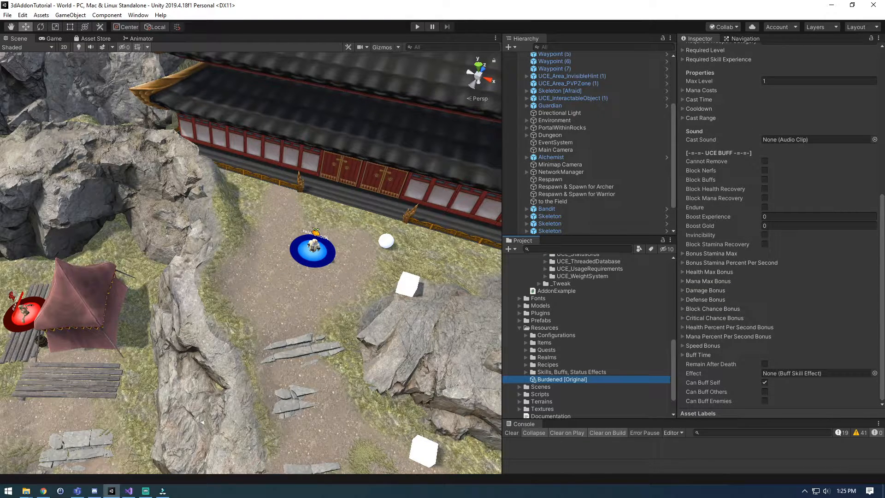
left_click(684, 346)
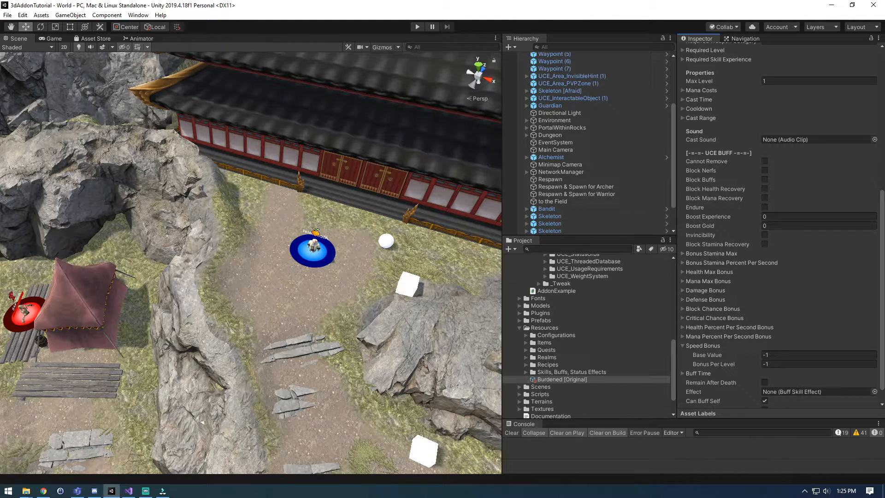
left_click(684, 345)
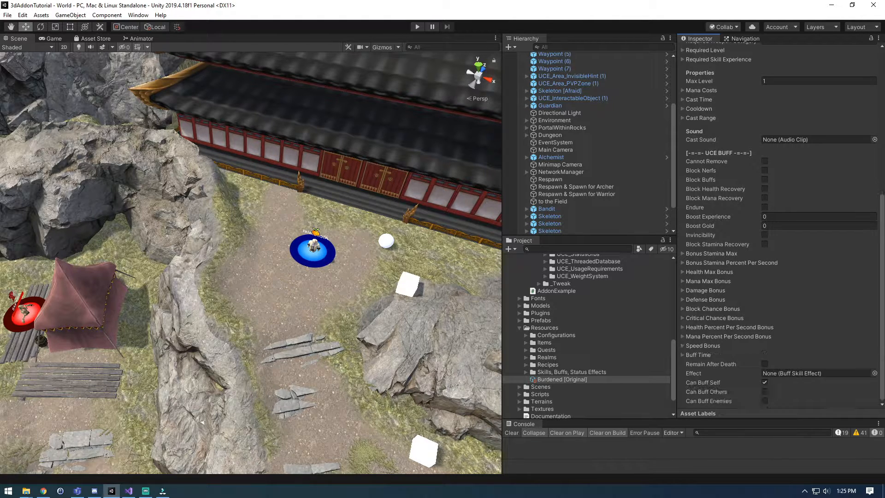
scroll(779, 231, "up", 9)
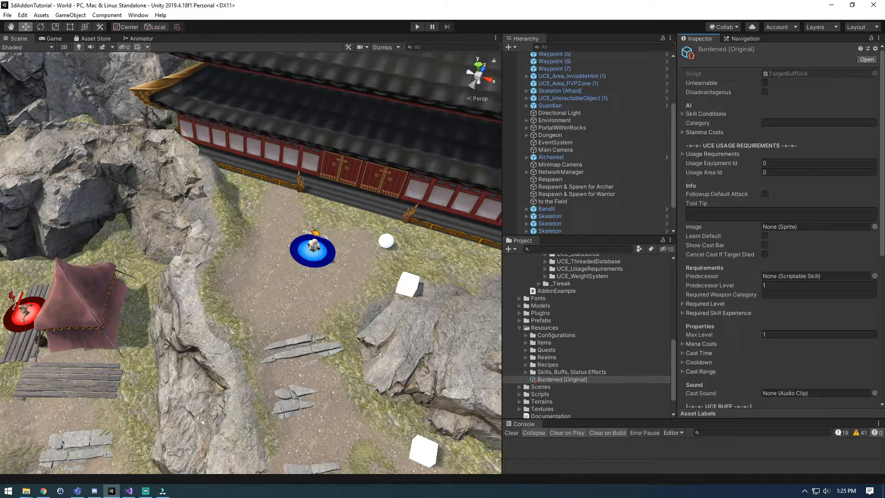
Set the weight of the Stamina Potion in Resources > Items > Potions to 50, and collapse the Resources folders
scroll(525, 295, "up", 2)
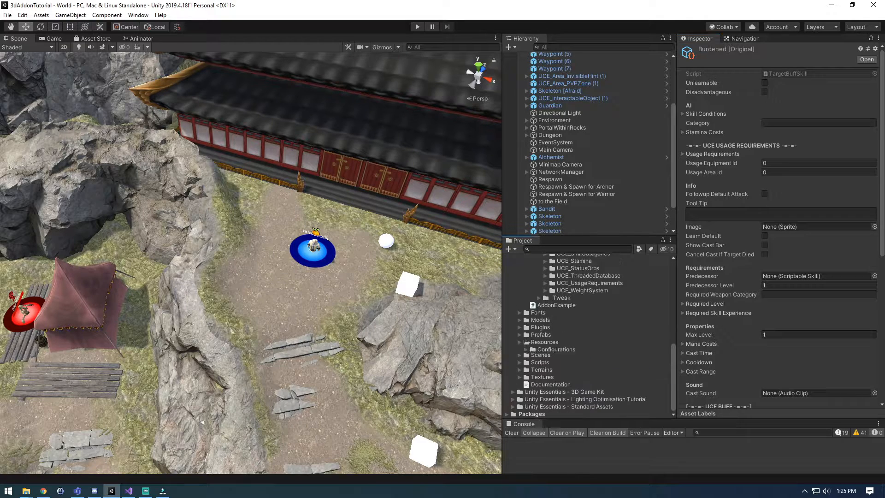
scroll(545, 299, "down", 5)
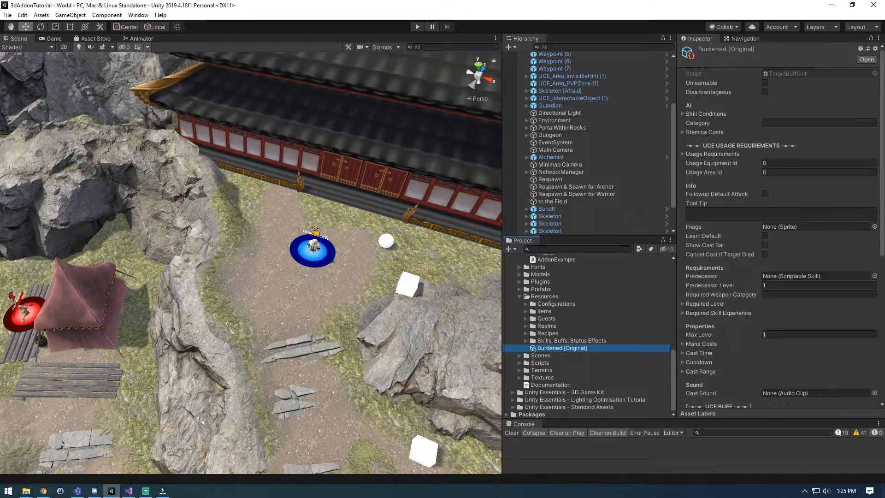
left_click(526, 311)
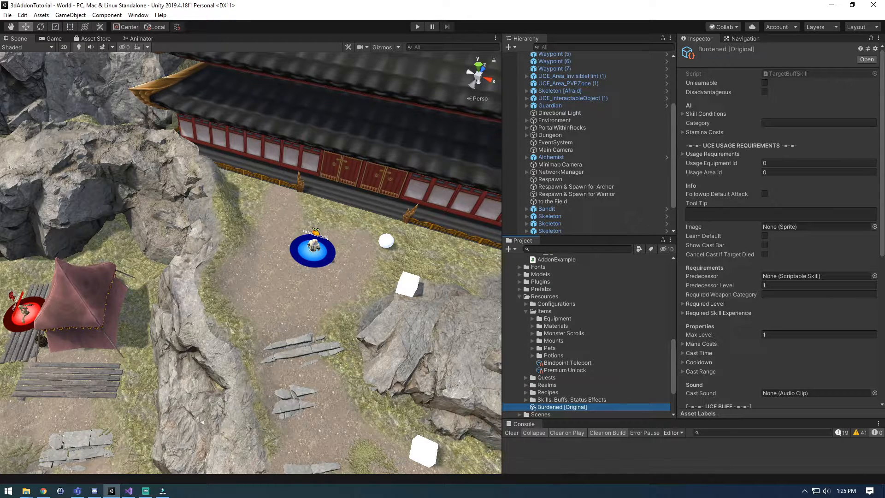
scroll(586, 336, "down", 3)
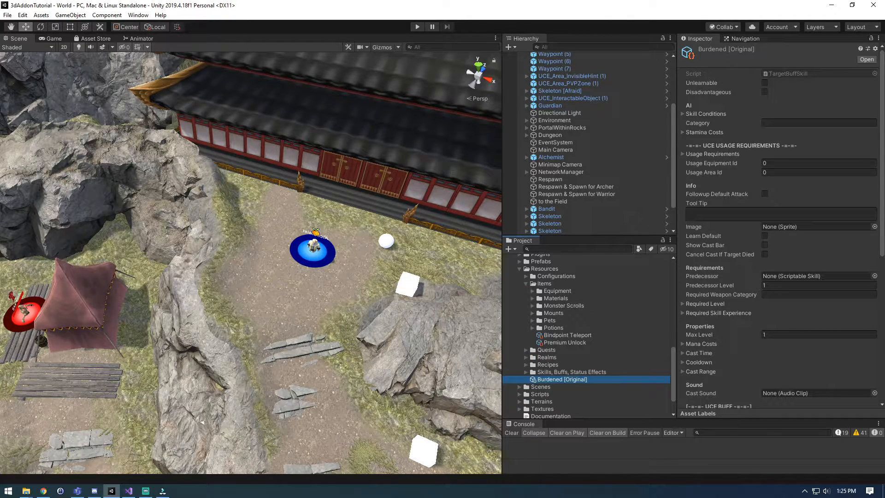
left_click(532, 328)
left_click(569, 357)
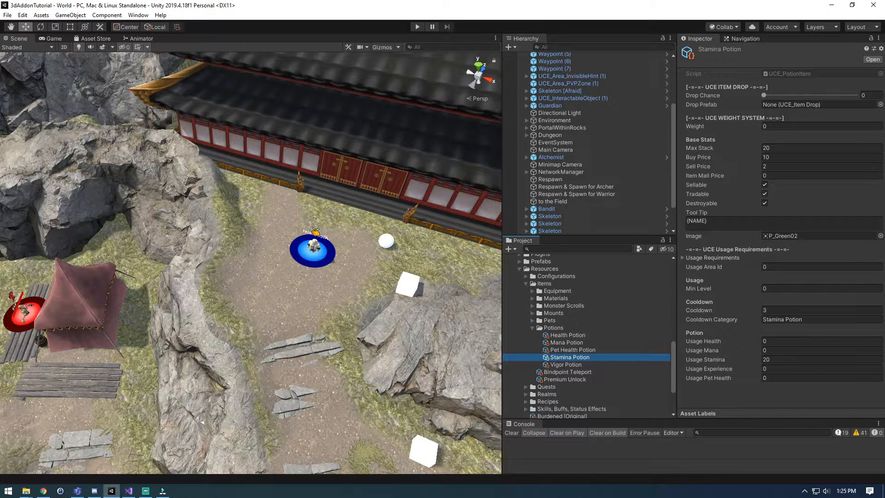
left_click(784, 126)
type("50")
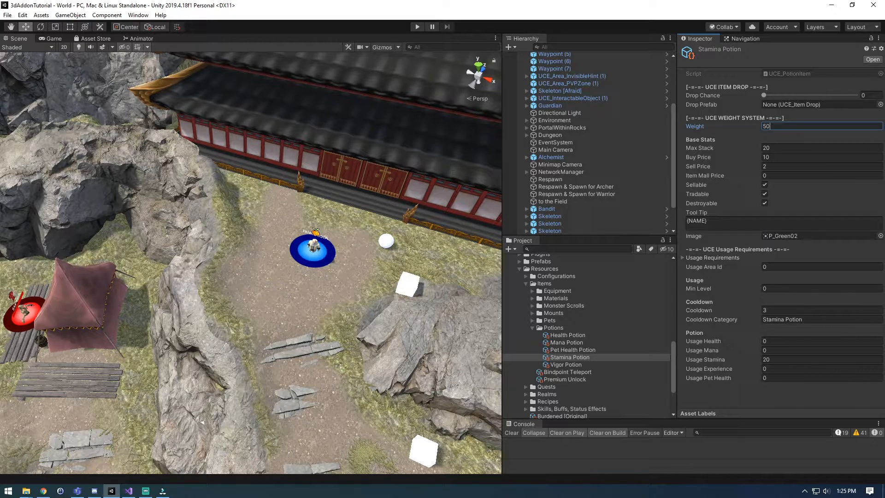
key("Tab")
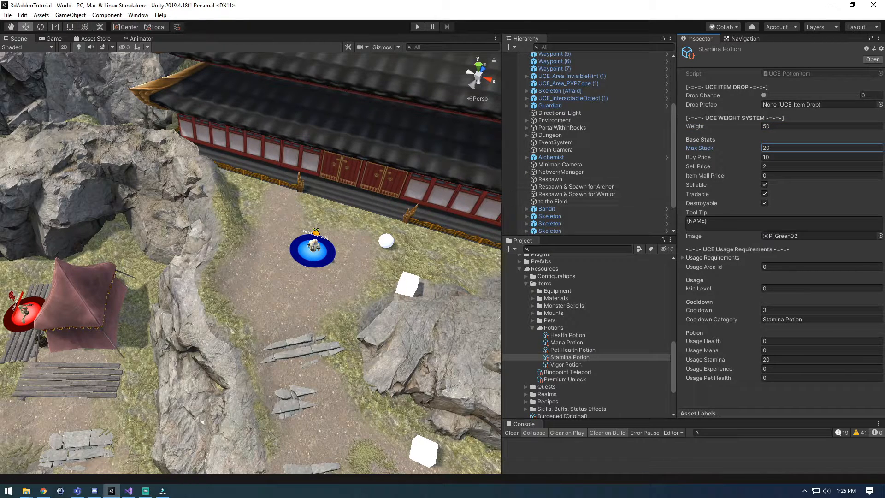
left_click(532, 328)
left_click(526, 283)
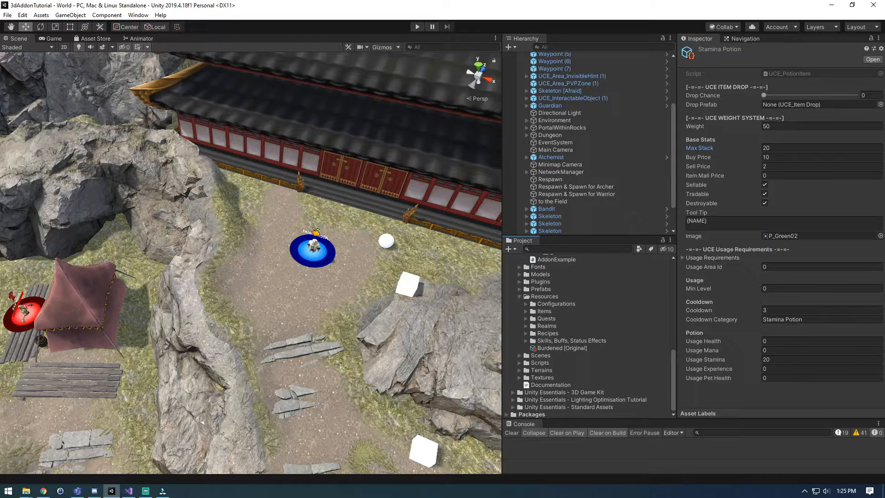
left_click(520, 296)
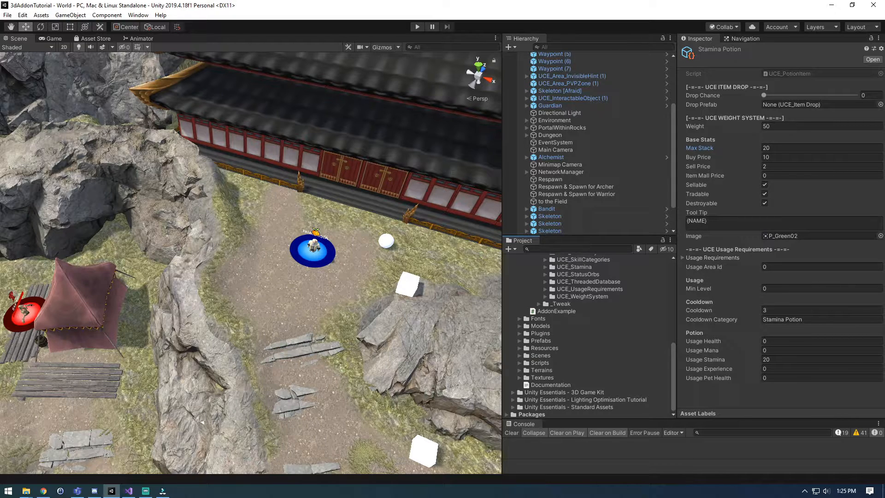
Open the Warrior prefab from Prefabs > Entities > Players and expand the Weight System settings of its Player script
left_click(520, 341)
scroll(525, 343, "down", 2)
left_click(533, 330)
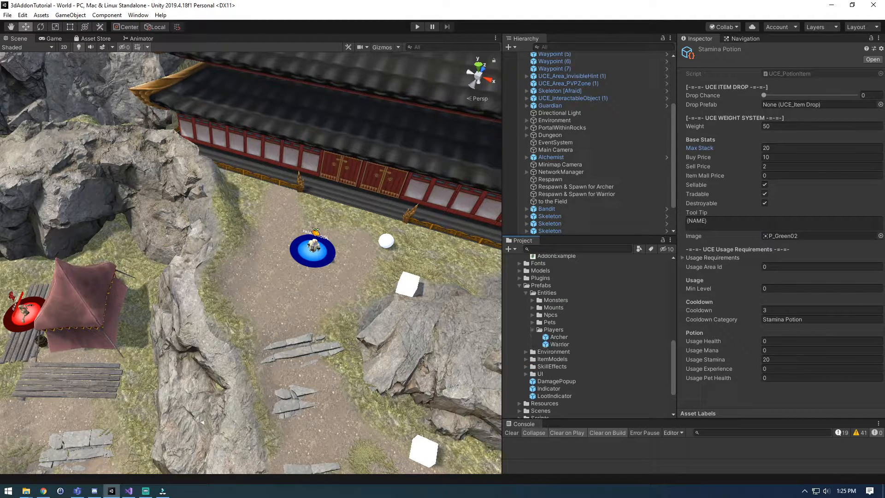
left_click(559, 344)
scroll(779, 239, "down", 3)
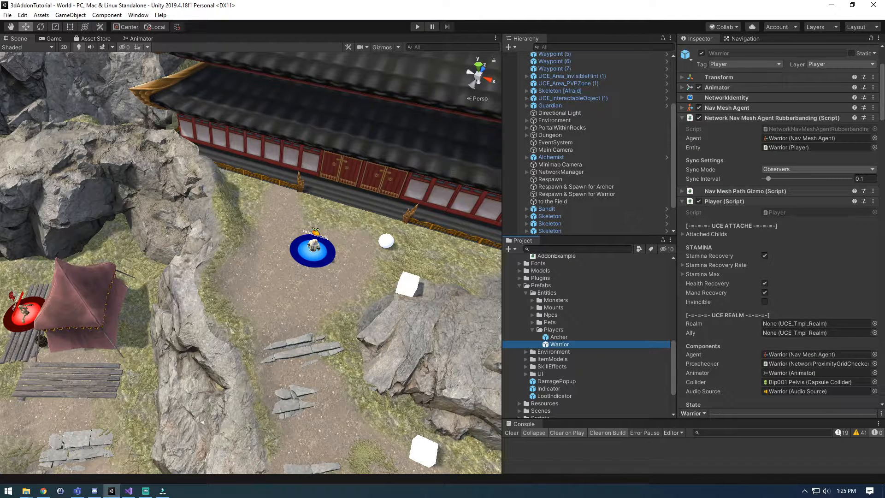
scroll(780, 239, "down", 5)
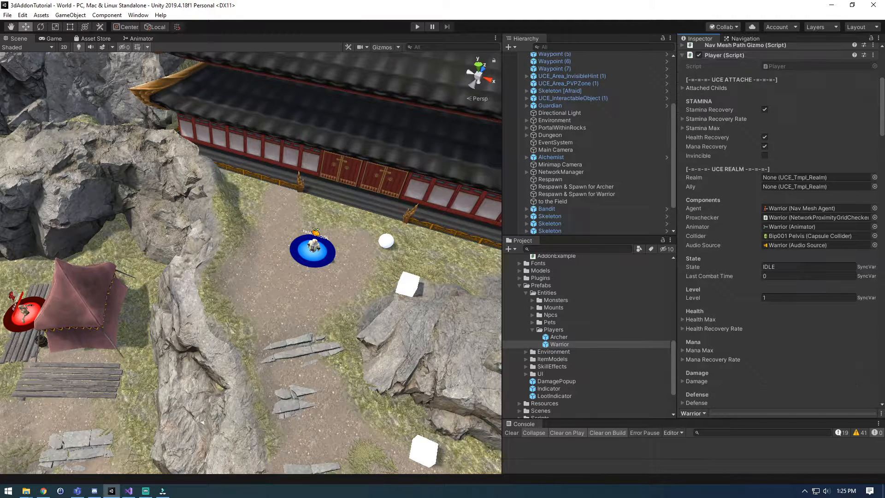
scroll(779, 231, "down", 10)
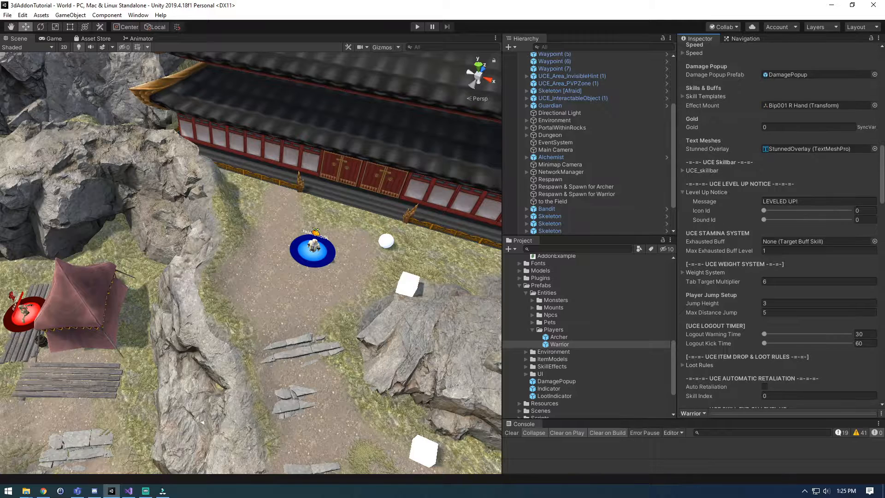
left_click(682, 192)
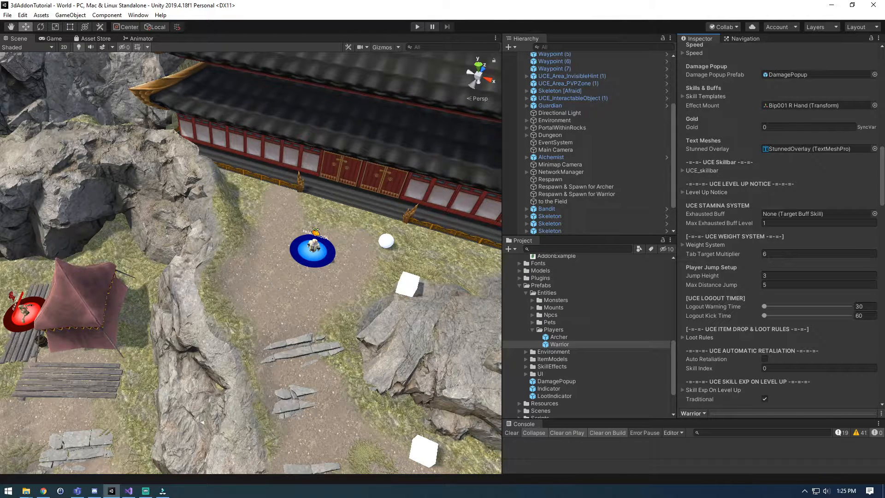
left_click(683, 245)
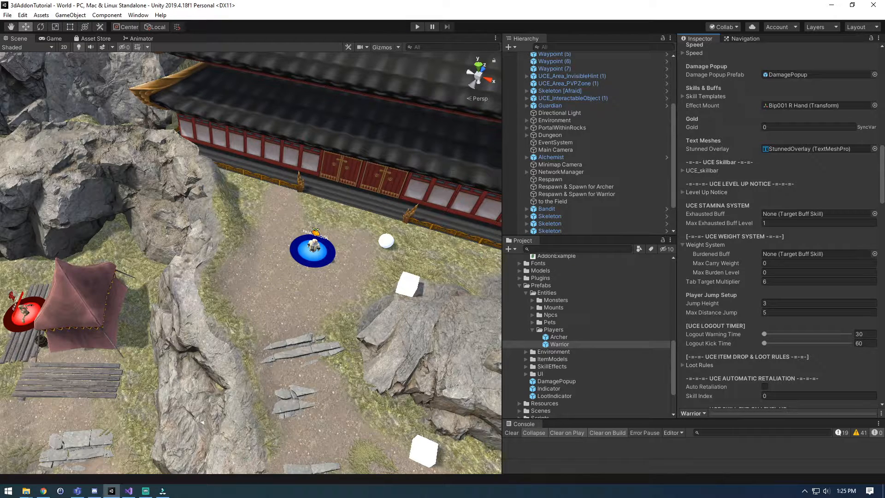
Assign the Burdened [Original] skill from the Resources folder as the Warrior's Burdened Buff
scroll(526, 399, "down", 2)
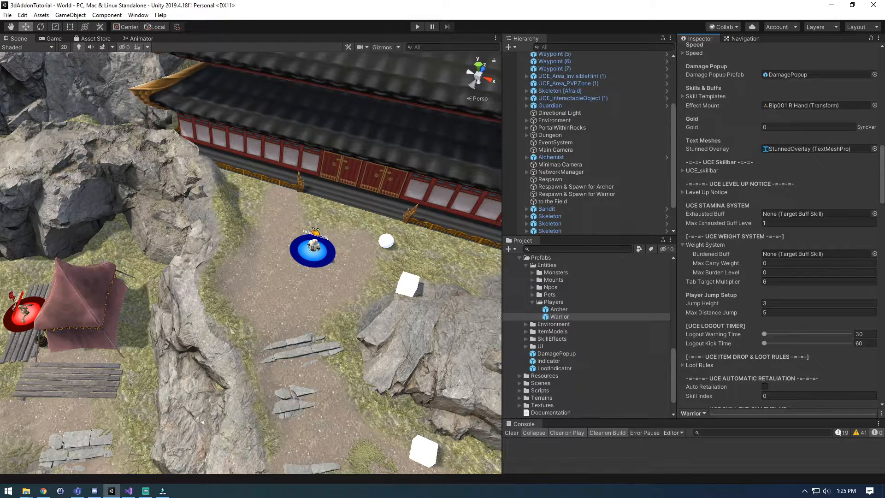
left_click(520, 376)
scroll(532, 323, "down", 4)
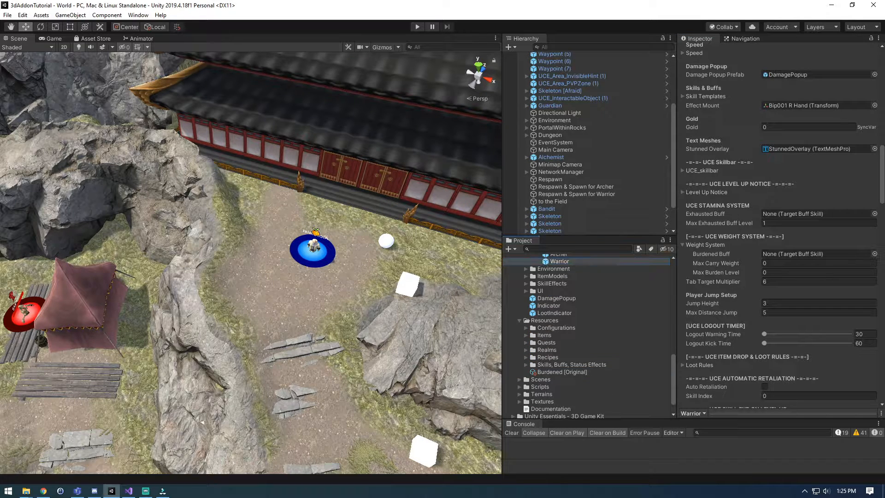
left_click_drag(562, 372, 816, 254)
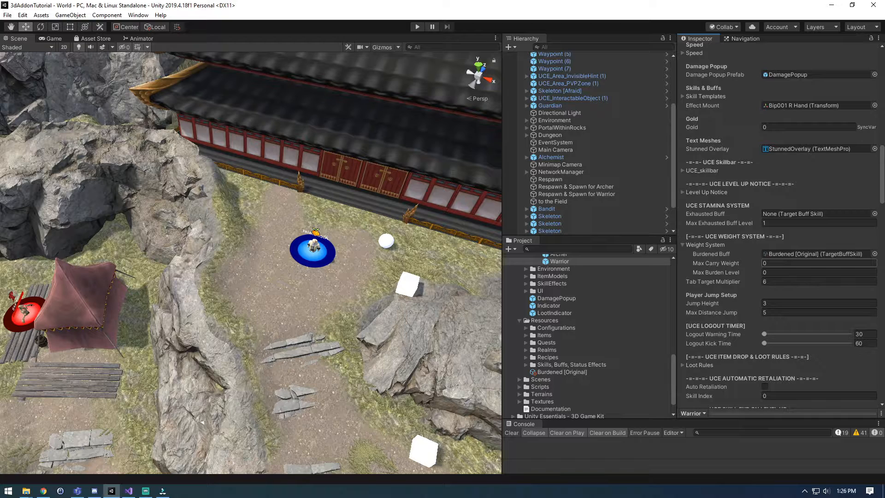
Set the Warrior's Max Carry Weight to 100 and Max Burden Level to 3
left_click(816, 264)
type("100")
key("Tab")
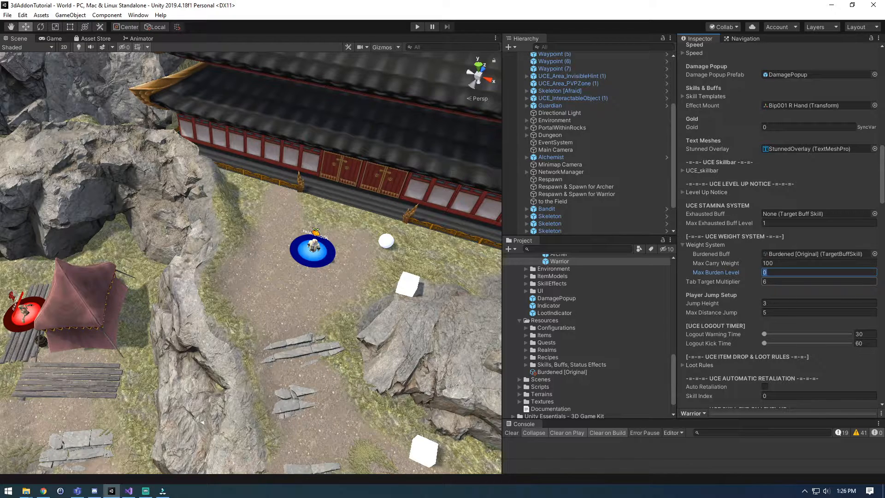
type("3")
Collapse the Players folder under Prefabs > Entities in the project files
scroll(532, 323, "up", 5)
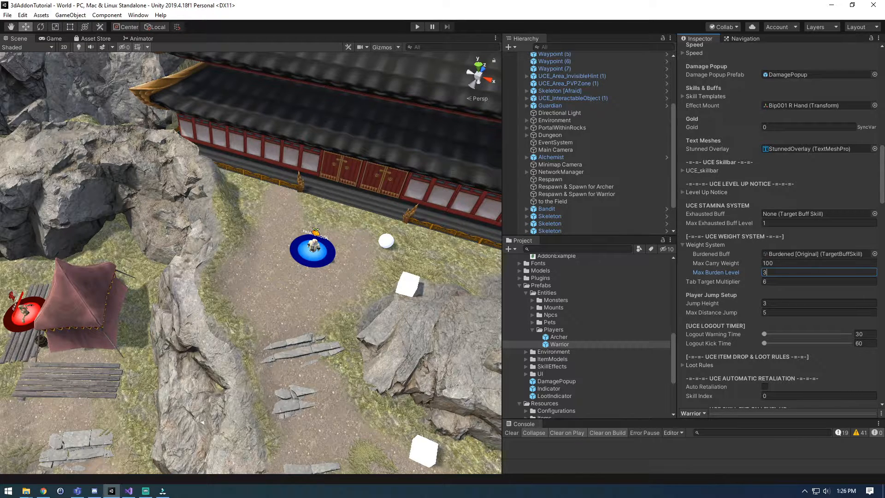
left_click(533, 329)
left_click(533, 330)
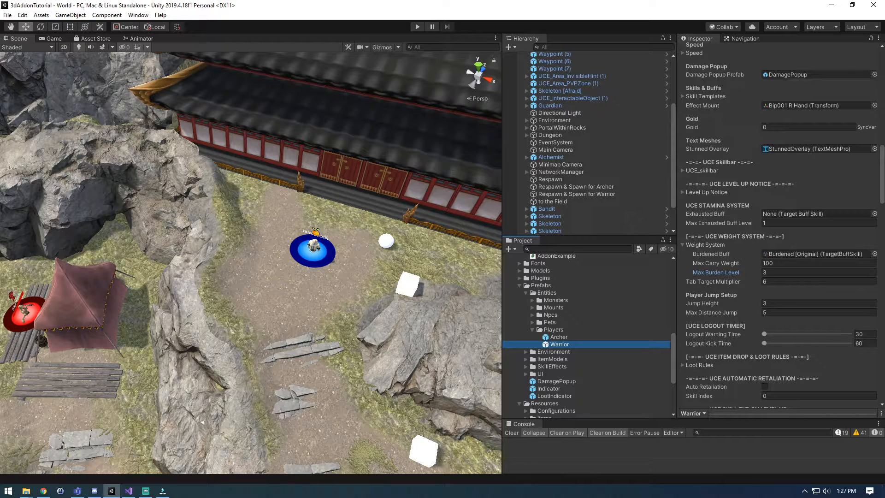
left_click(533, 330)
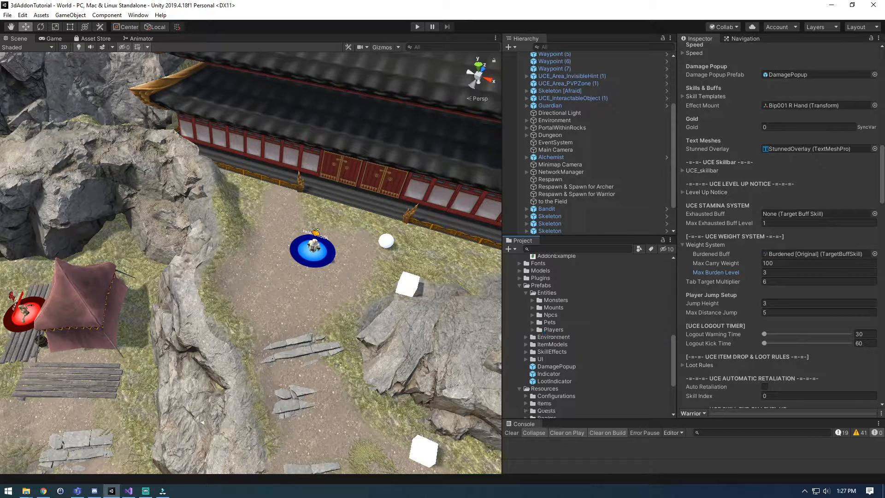
Collapse the Entities, Prefabs and Resources folders in the project files
left_click(526, 293)
left_click(520, 285)
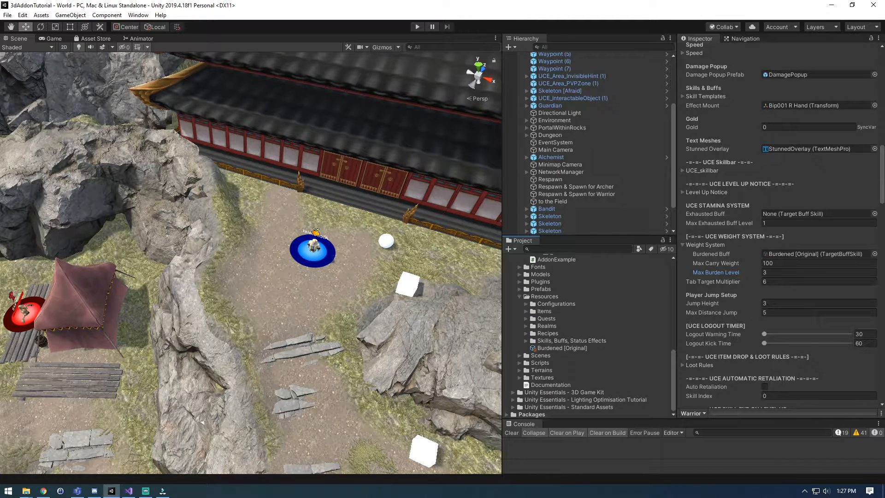
left_click(520, 296)
scroll(521, 296, "up", 1)
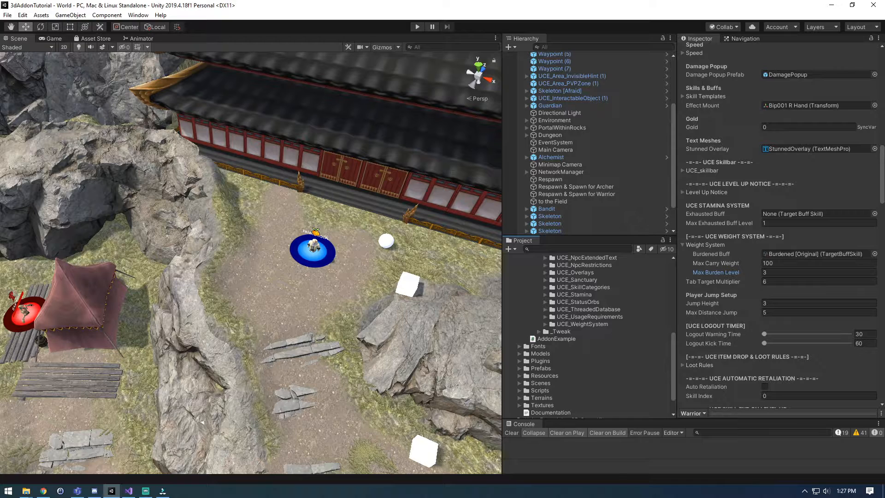
Run the game, enter the world with the Test1 character and walk to the Alchemist
key("ctrl+p")
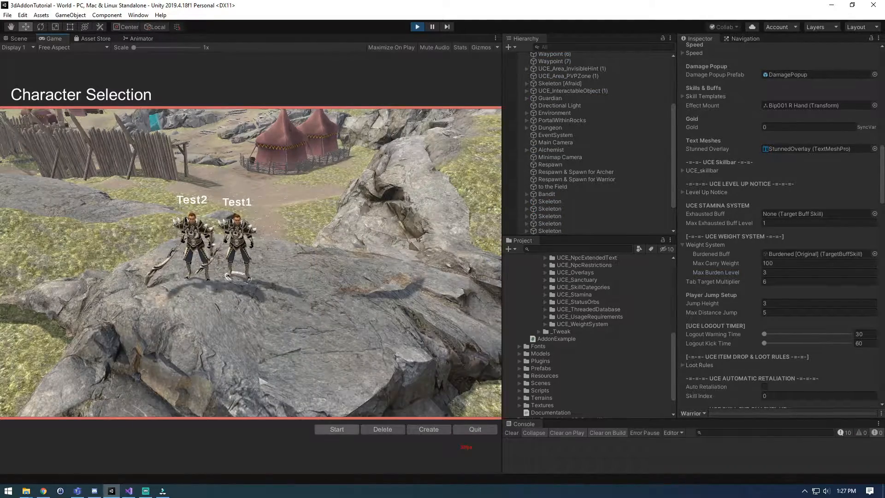
key("d")
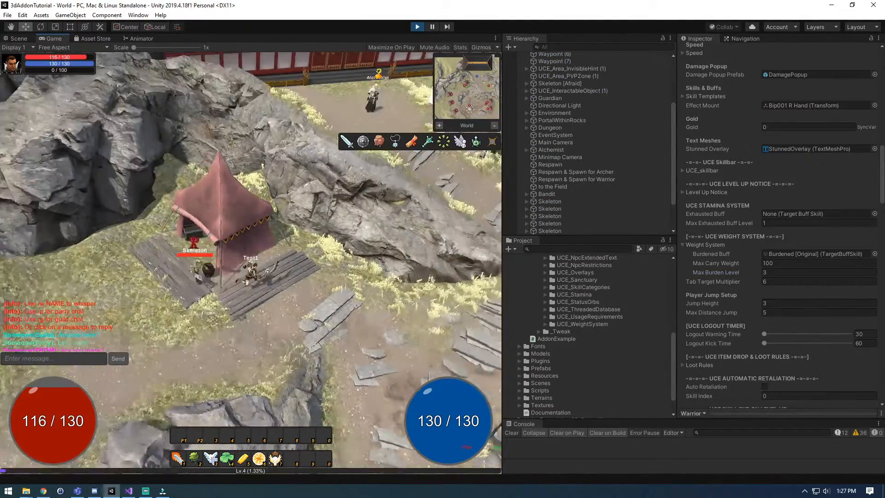
key("d")
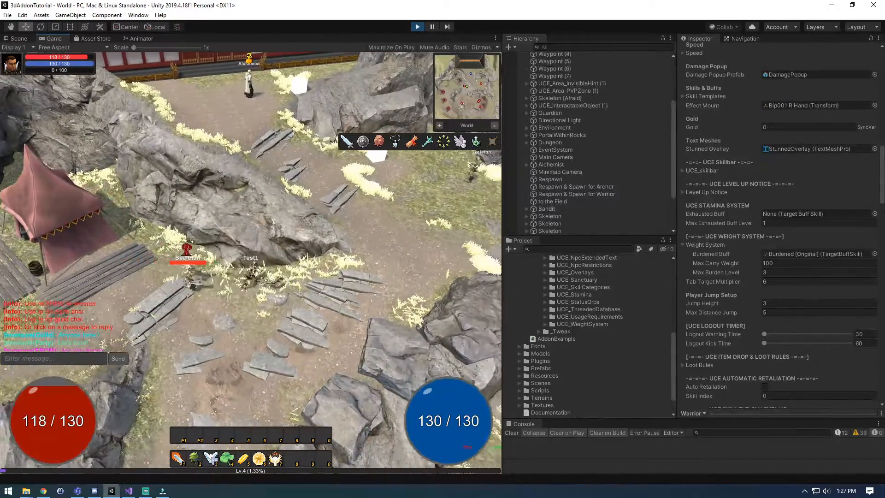
key("w")
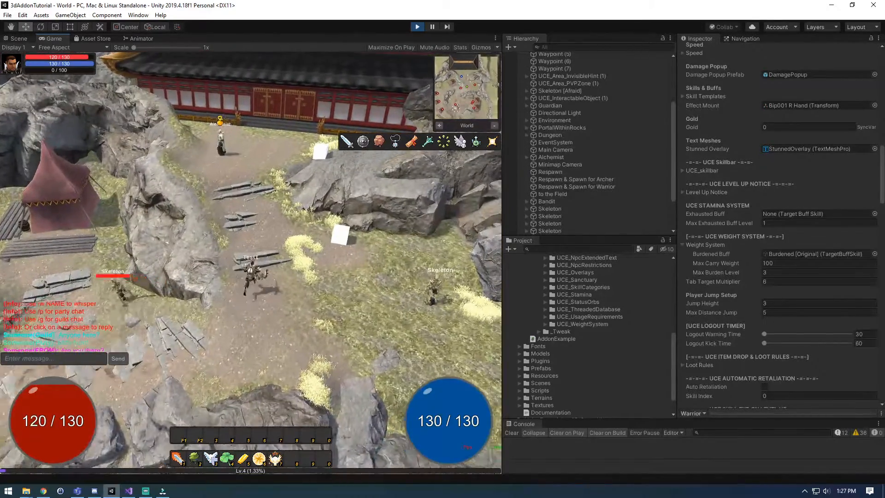
key("w")
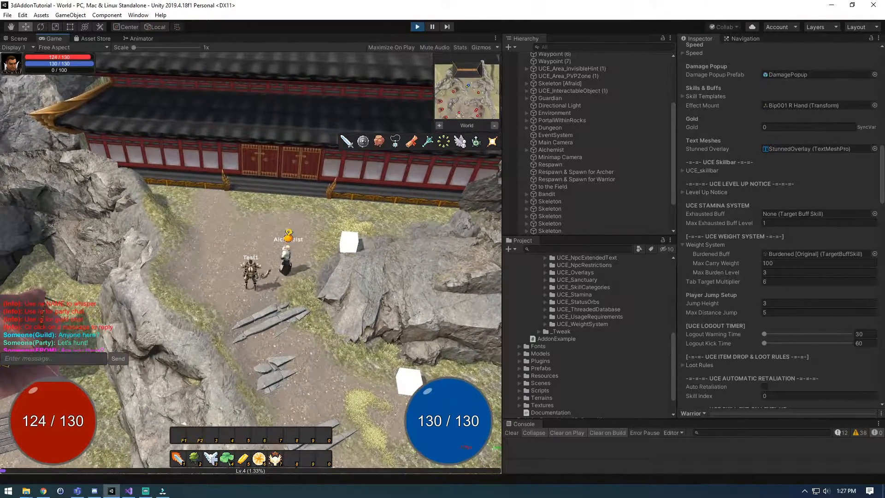
Open trading with the Alchemist and walk the character around to check its movement speed before buying more potions
left_click(288, 234)
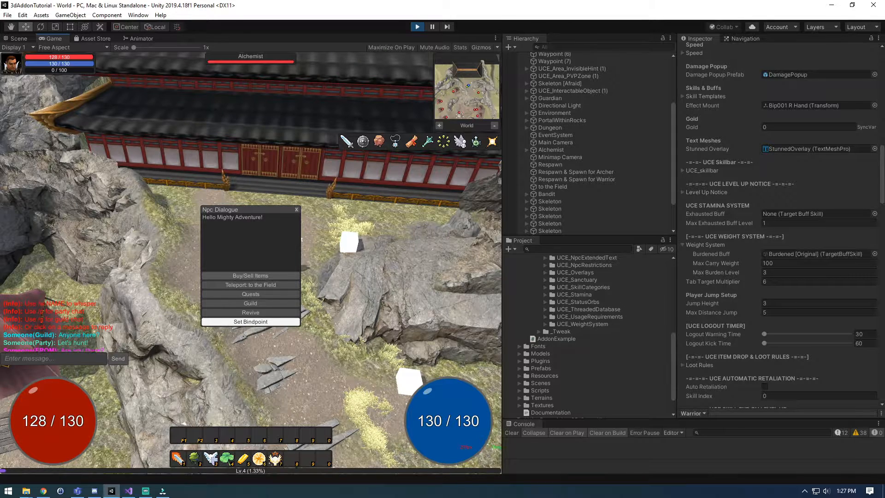
left_click(251, 275)
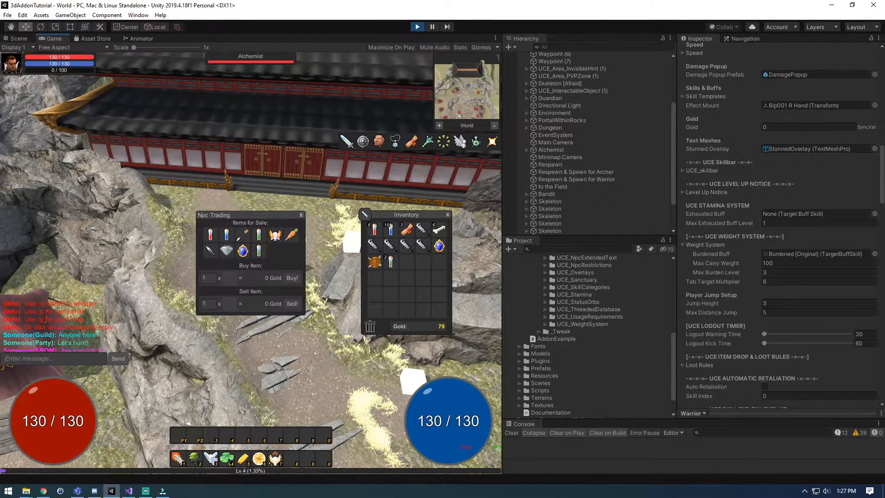
key("s")
key("d")
key("w")
key("a")
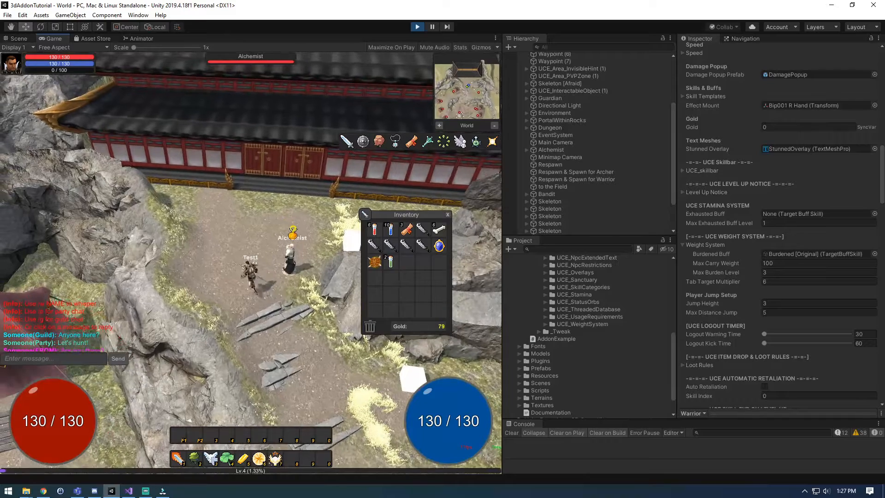
Buy 20 gold worth of green potions from the Alchemist and close the trading window
left_click(291, 256)
left_click(251, 303)
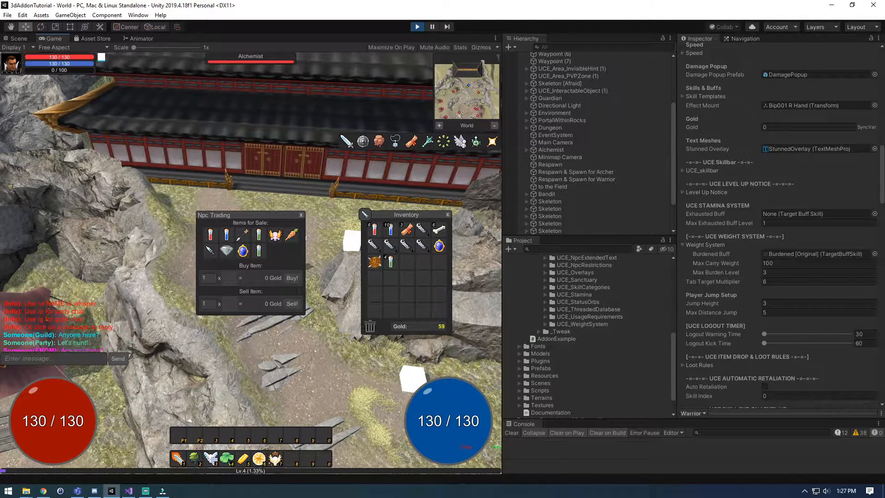
left_click(302, 215)
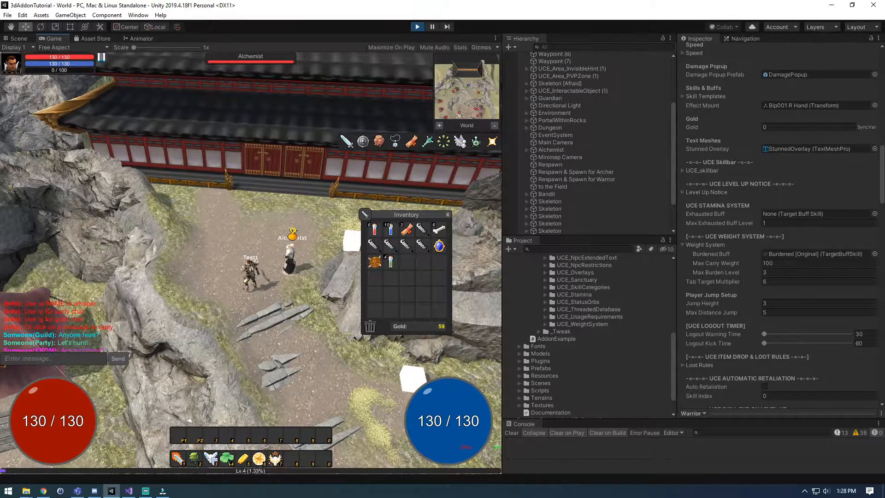
Walk the character around the Alchemist to test its movement speed with the added potion weight
key("a")
key("s")
key("d")
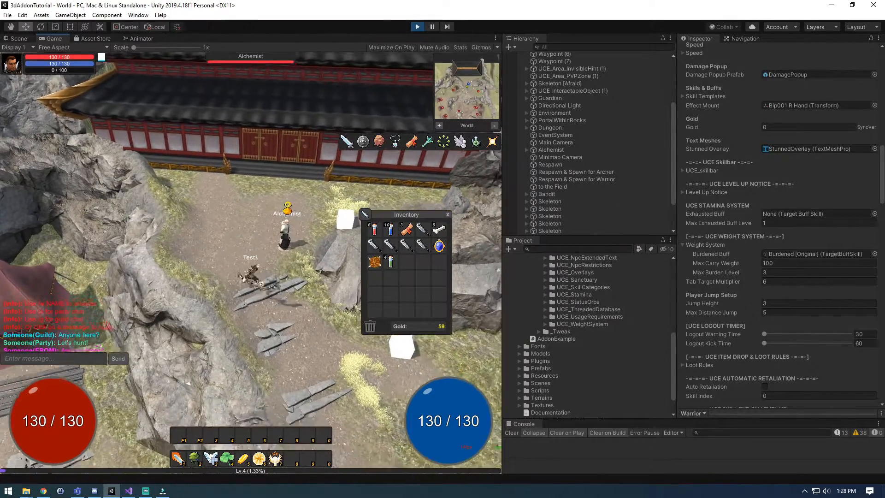
key("w")
key("a")
Buy two more batches of green potions from the Alchemist, each costing 20 gold
left_click(225, 221)
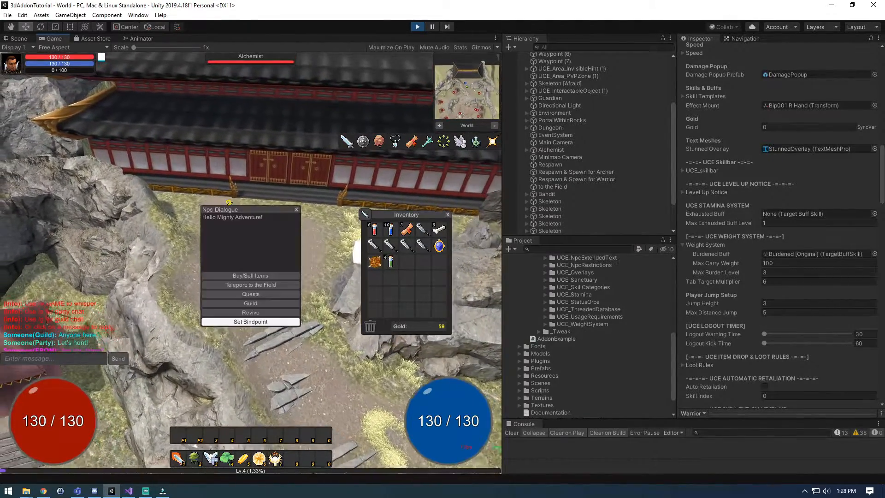
left_click(250, 276)
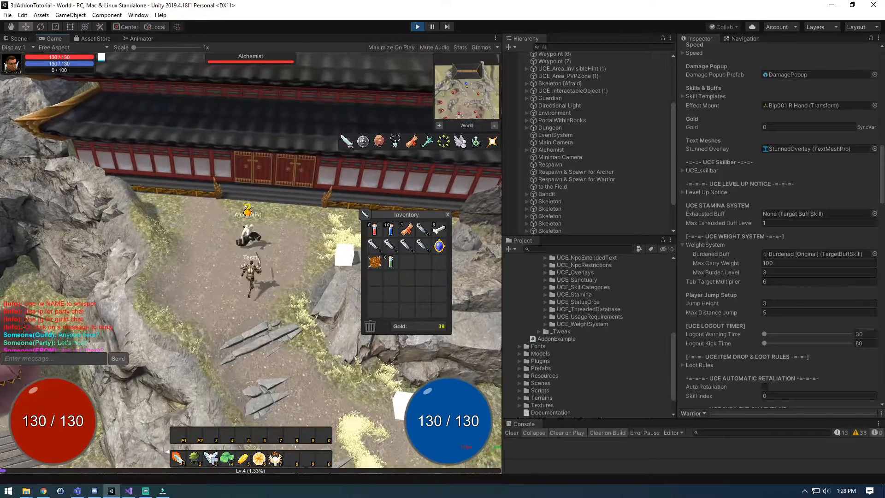
left_click(270, 226)
left_click(251, 275)
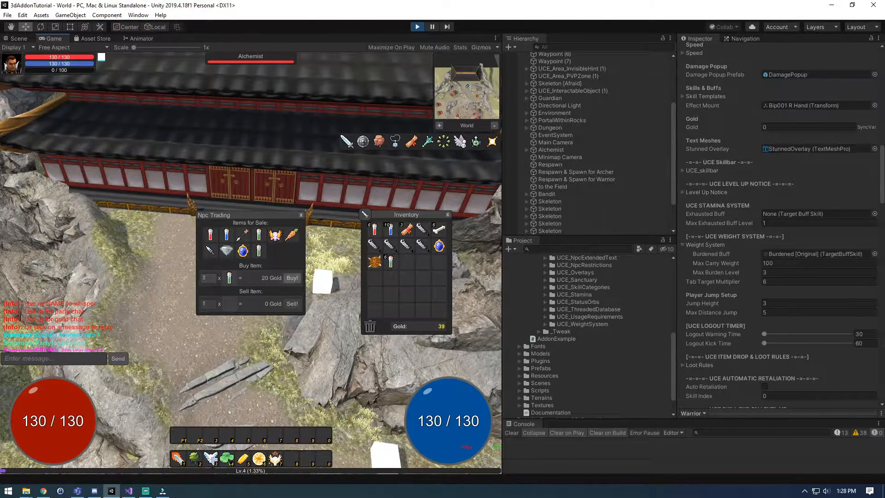
key("a")
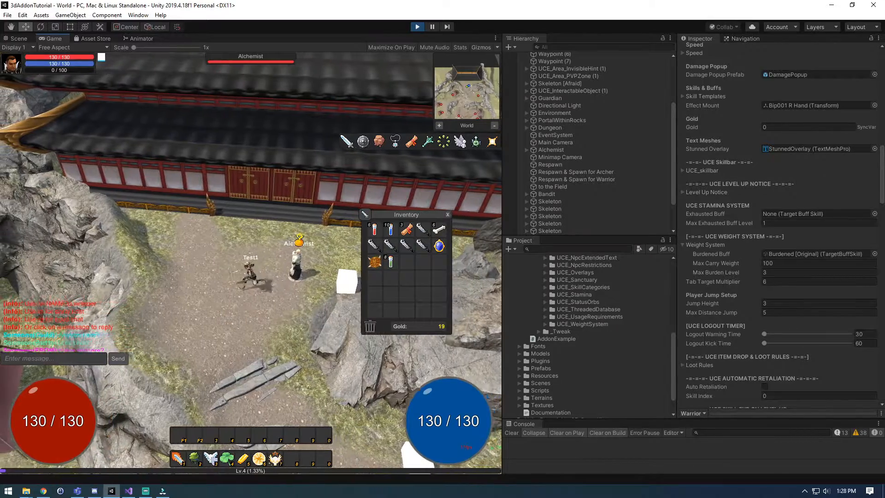
Run the character back and forth near the Alchemist to examine how the heavier load affects movement and stamina
key("s")
key("d")
key("w")
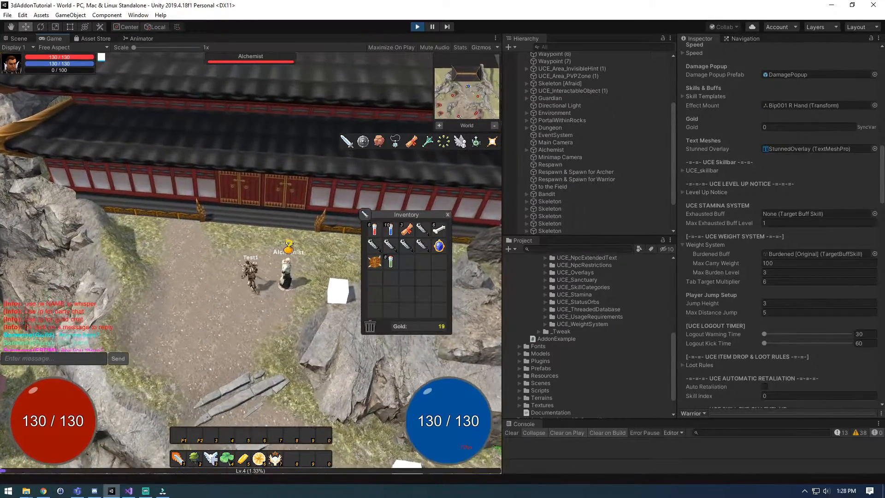
key("a")
key("s")
key("d")
key("s")
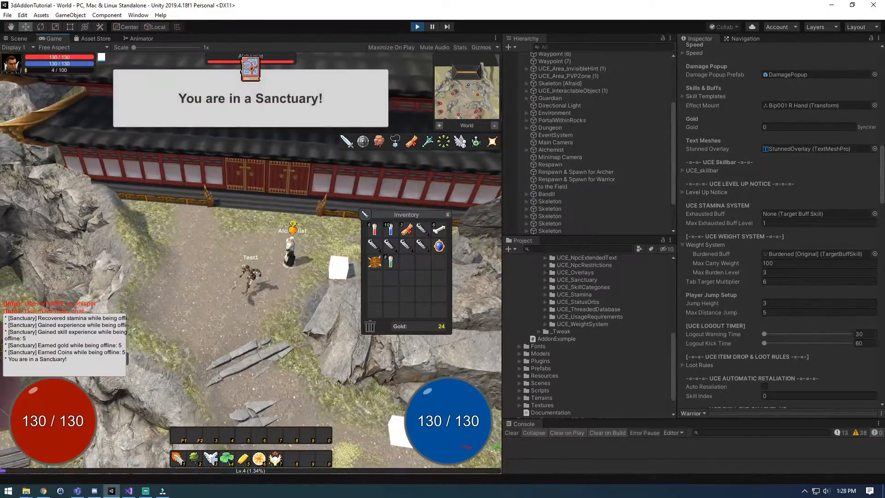
key("a")
key("w")
key("d")
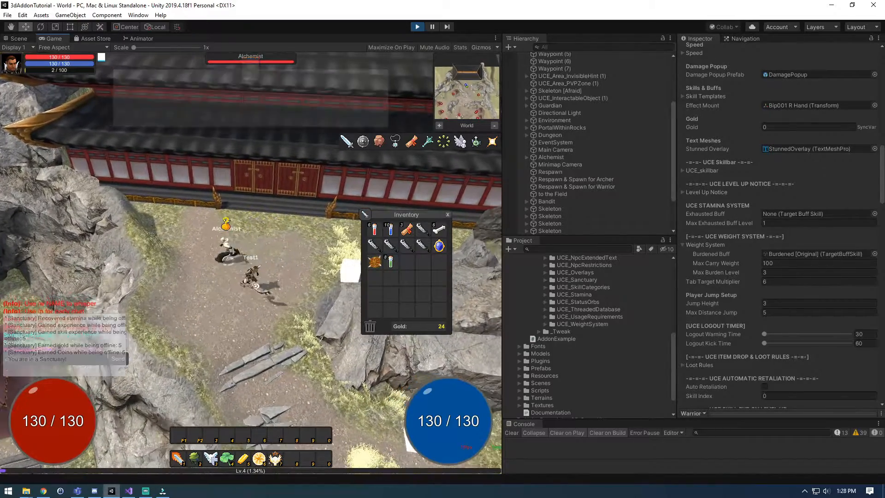
key("s")
key("a")
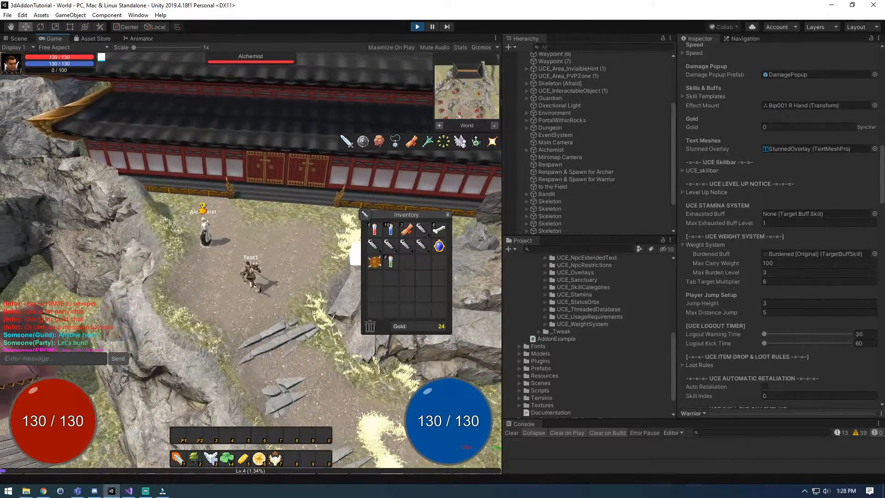
key("s")
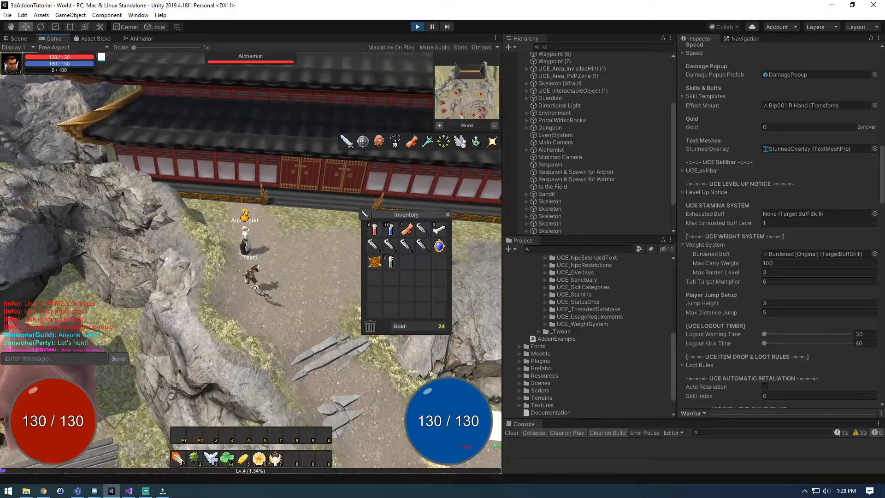
key("s")
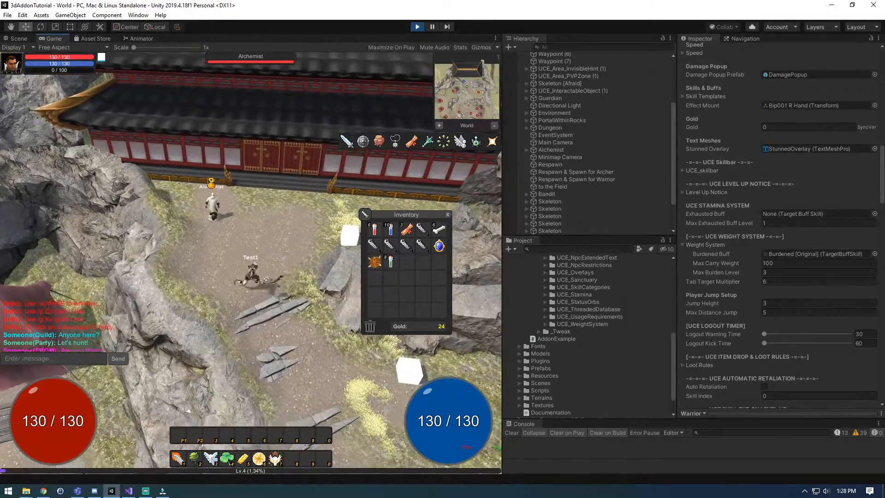
key("w")
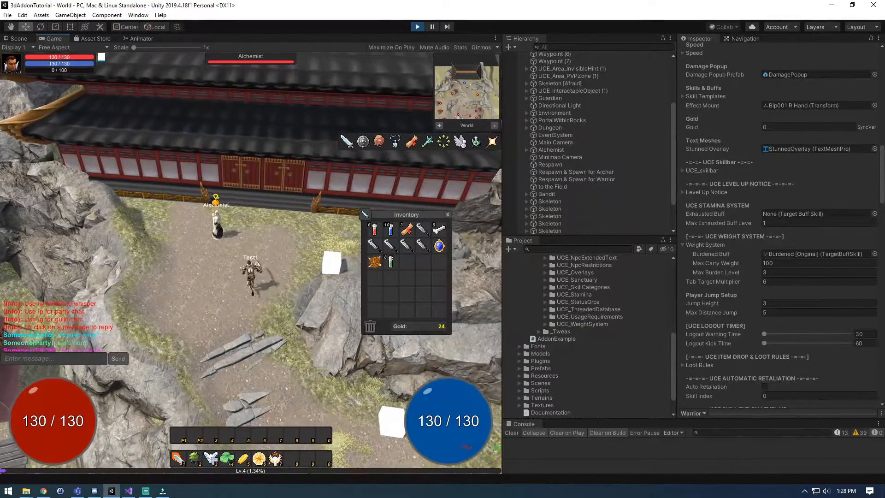
key("a")
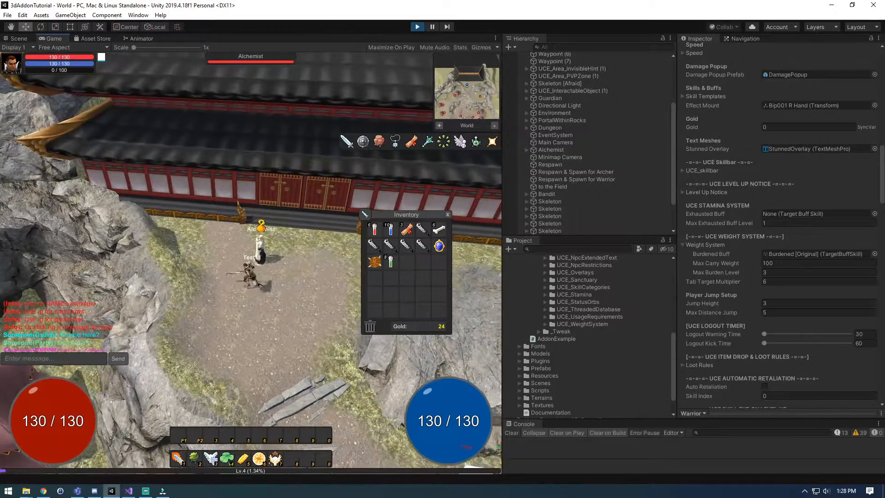
key("d")
key("d")
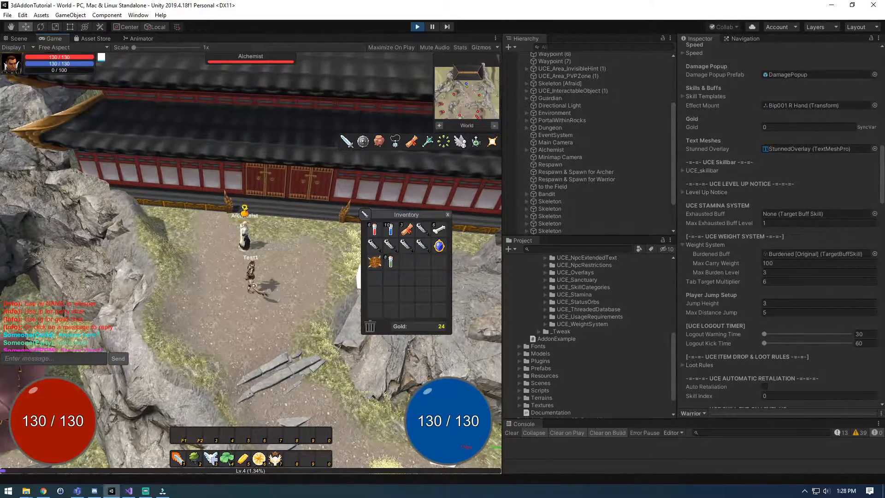
Put the green potions in the inventory's trash slot and bring them back into an empty slot in a lower row
left_click_drag(390, 262, 368, 328)
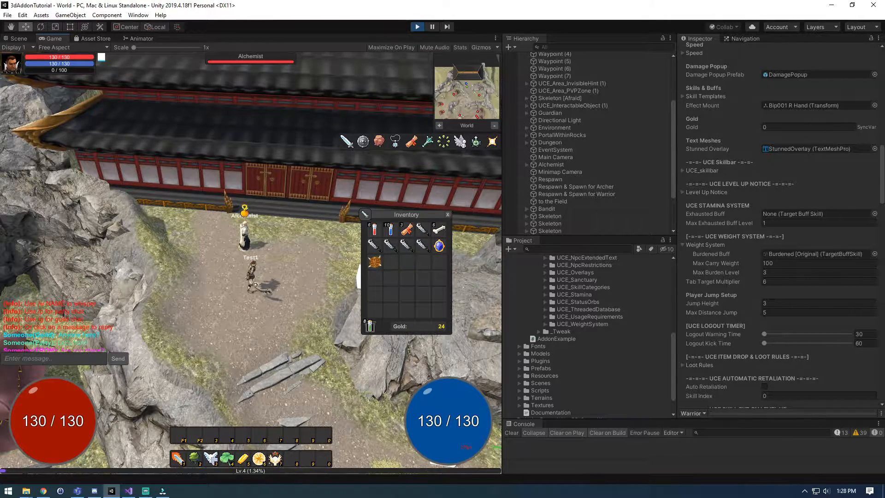
key("s")
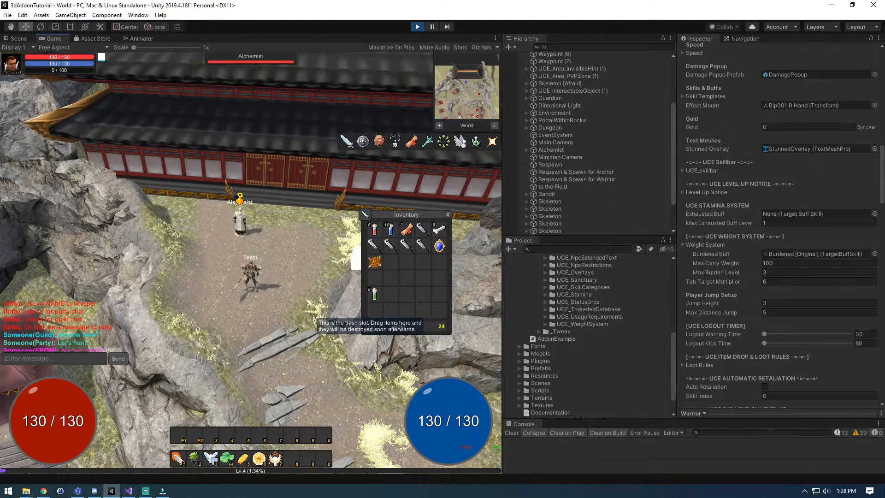
key("w")
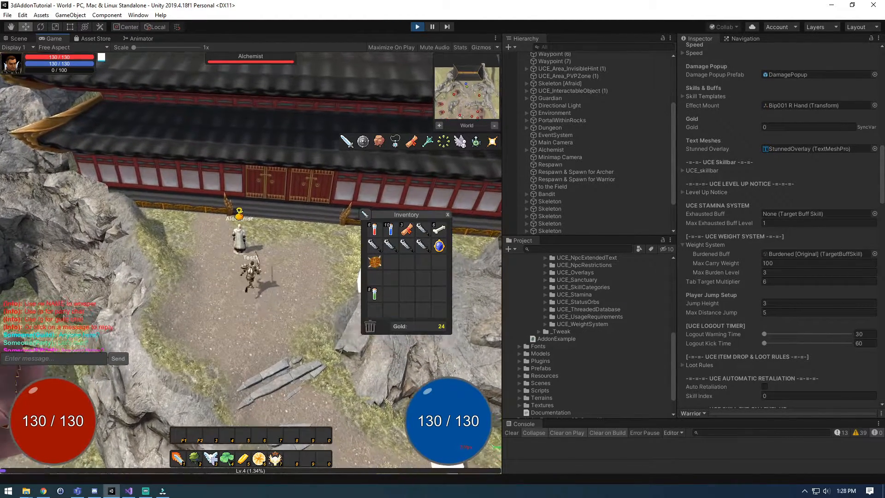
Discard green potions in the trash slot and walk the character around to test its movement with less weight
left_click_drag(375, 294, 378, 294)
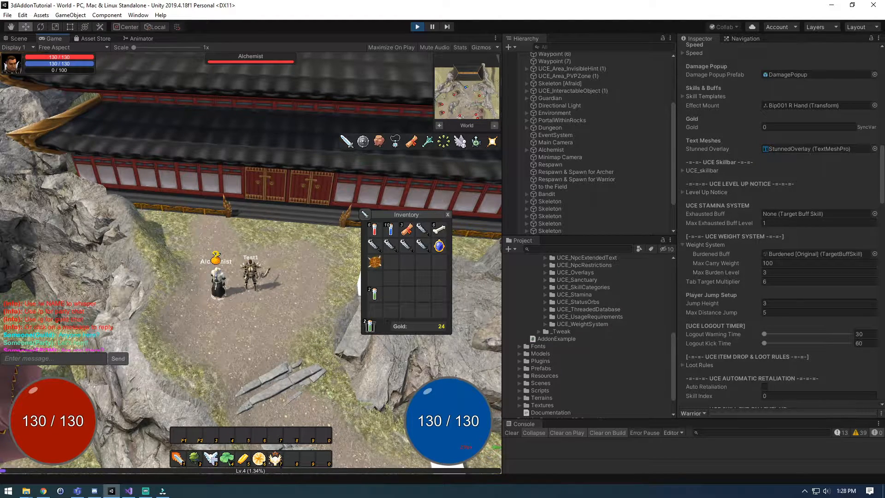
key("w")
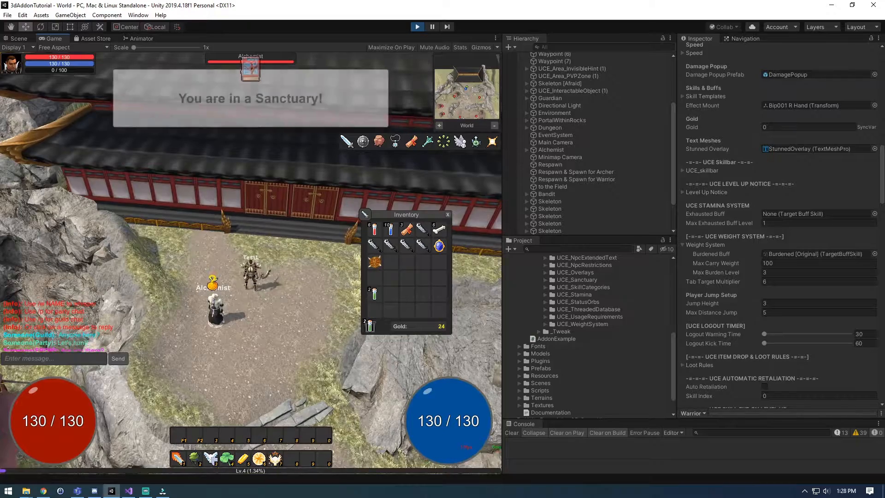
key("s")
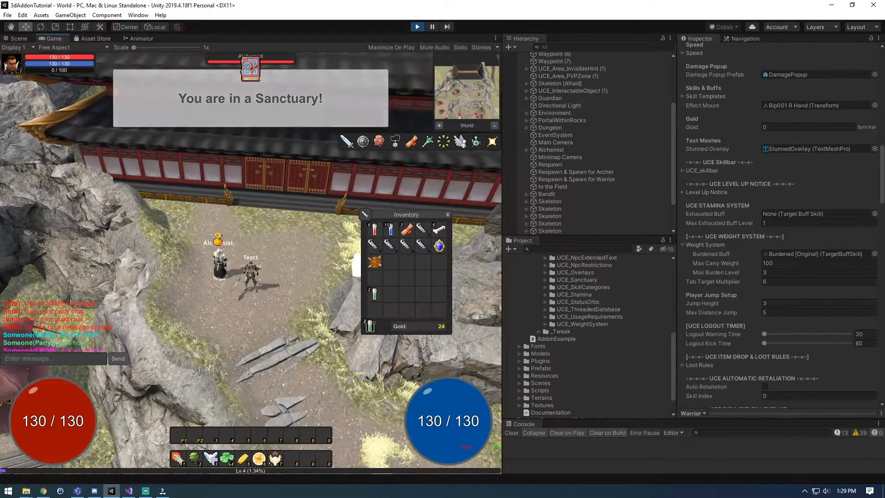
key("w")
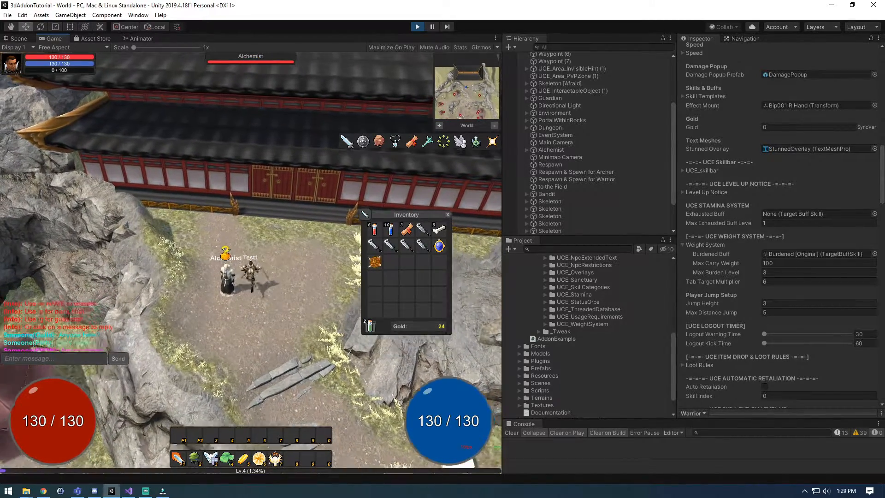
key("a")
key("s")
key("d")
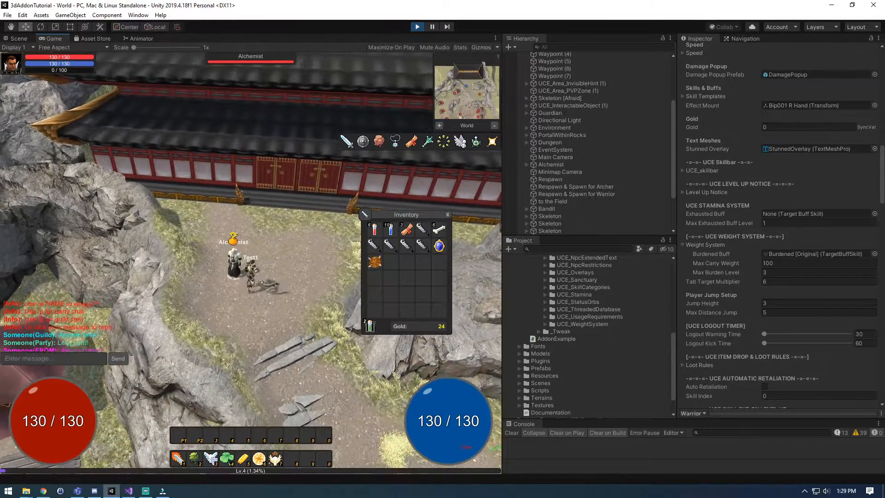